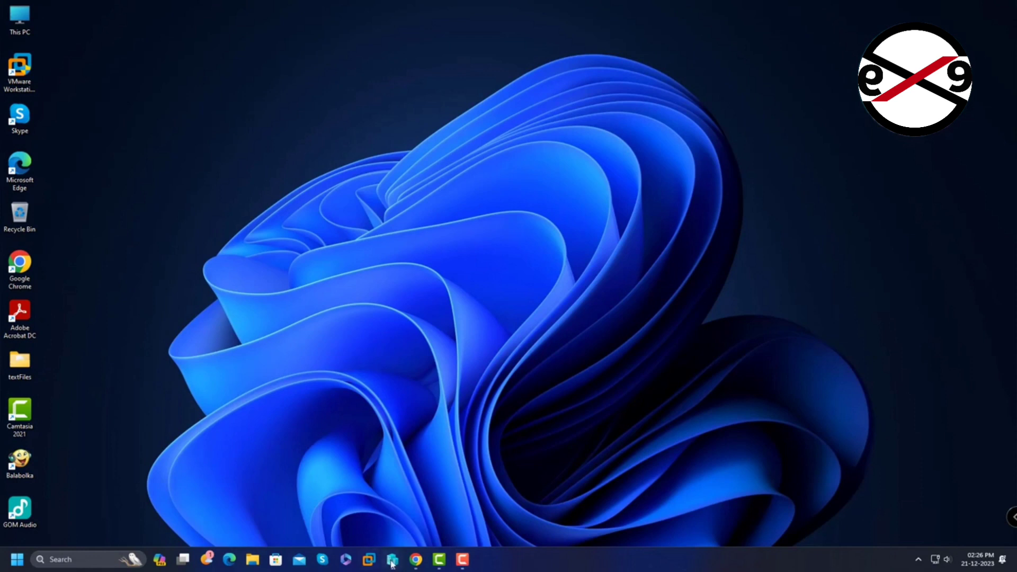
Open Hyper-V Manager and check where the Windows 11 23H2 virtual machine's hard disk file is stored, leaving its settings unchanged
{"action": "left_click", "coordinate": [392, 559]}
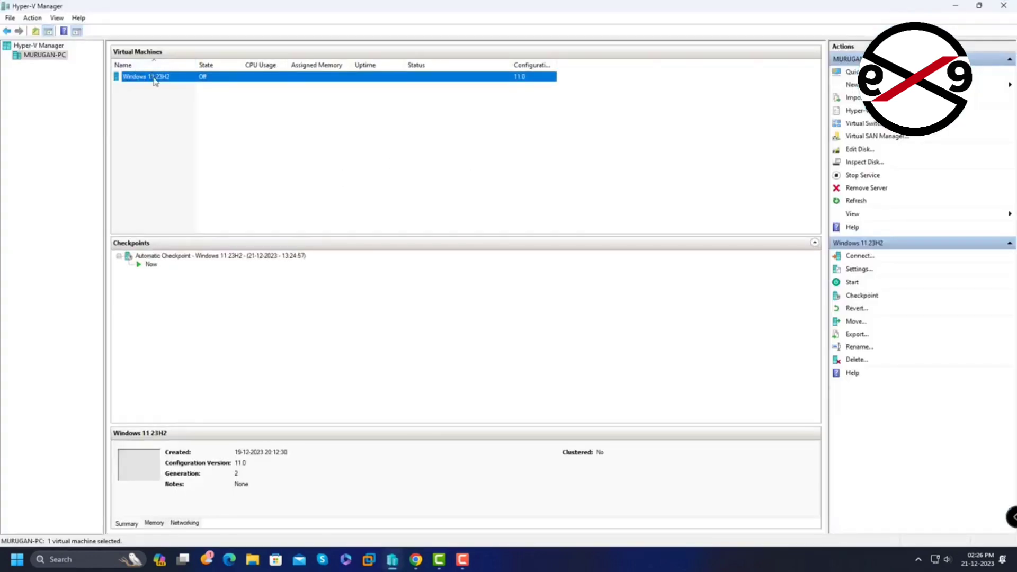
{"action": "left_click", "coordinate": [859, 271]}
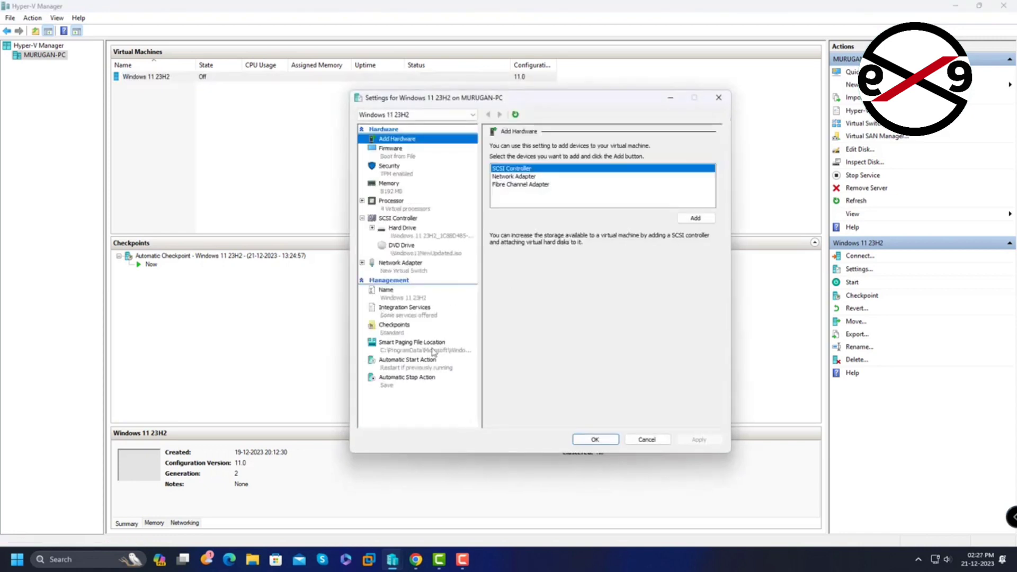
{"action": "left_click", "coordinate": [436, 234]}
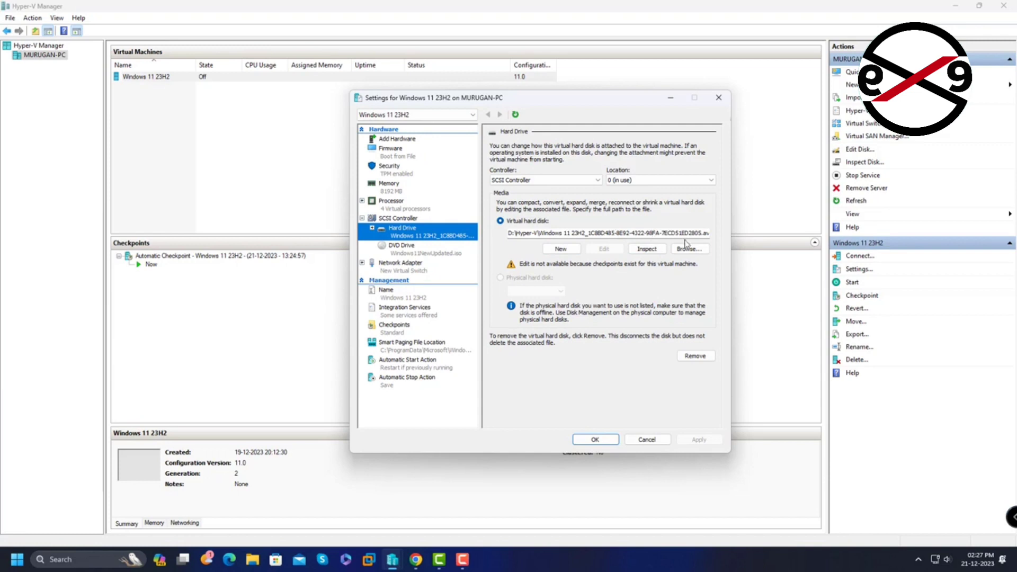
{"action": "left_click", "coordinate": [694, 253]}
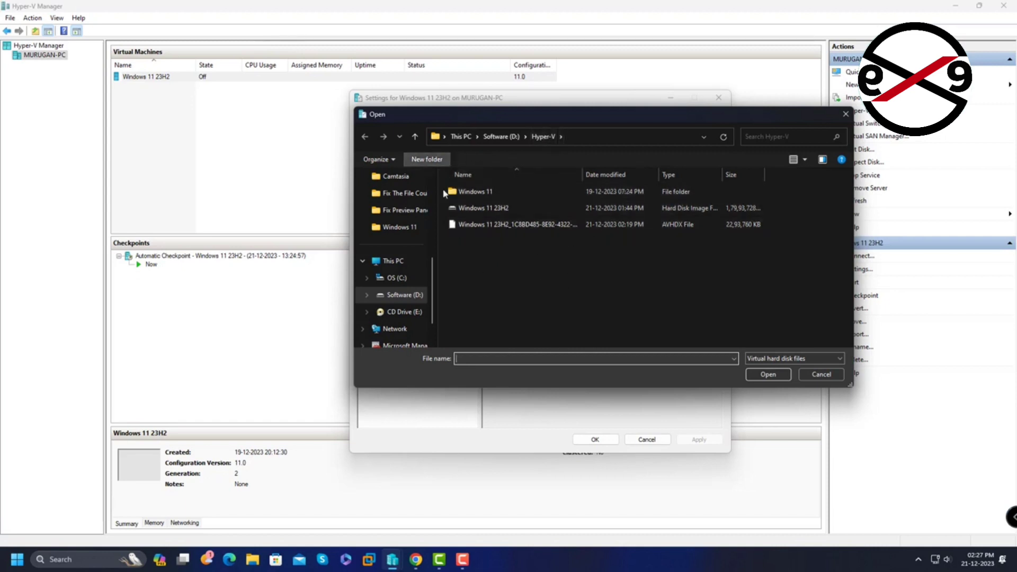
{"action": "left_click", "coordinate": [829, 378]}
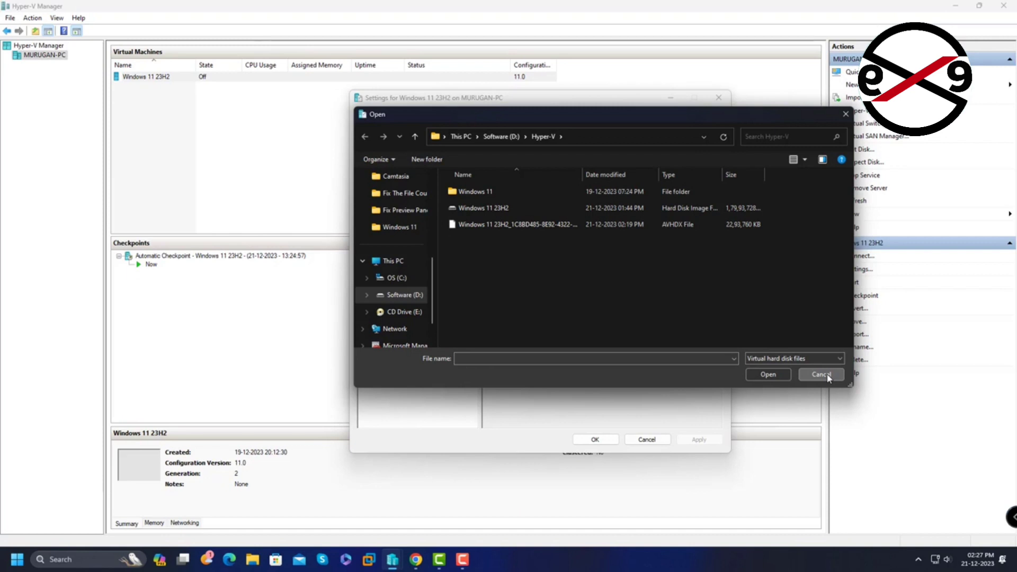
{"action": "left_click", "coordinate": [829, 376]}
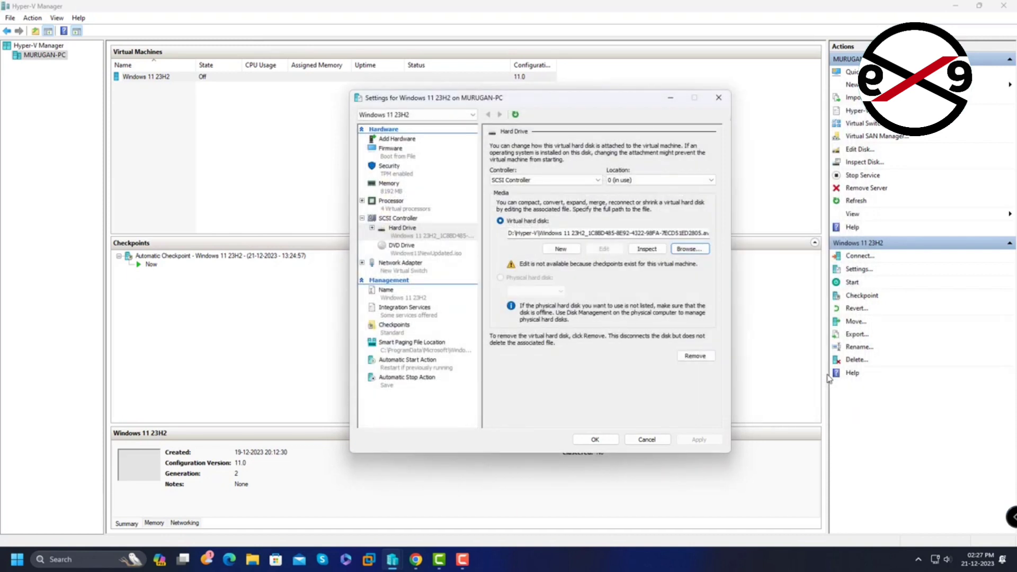
{"action": "left_click", "coordinate": [594, 440]}
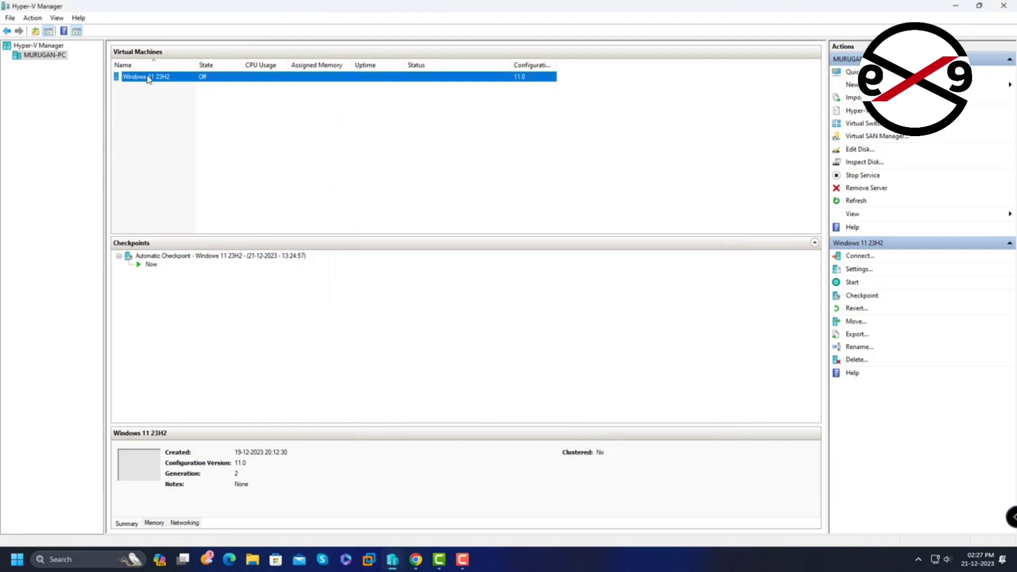
Start exporting the Windows 11 23H2 virtual machine and set the save location to D:\Hyper-V
{"action": "right_click", "coordinate": [149, 79]}
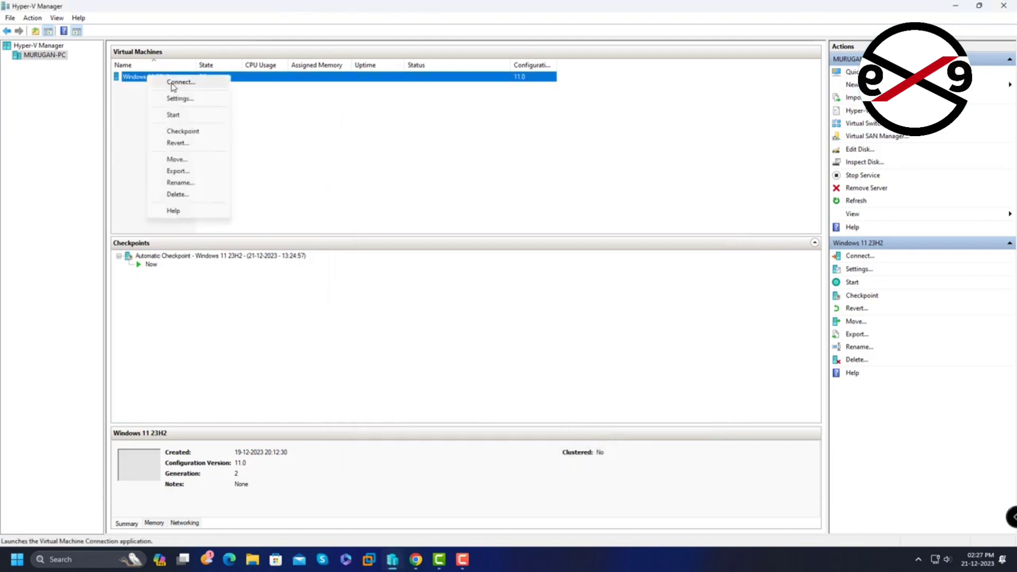
{"action": "left_click", "coordinate": [188, 173]}
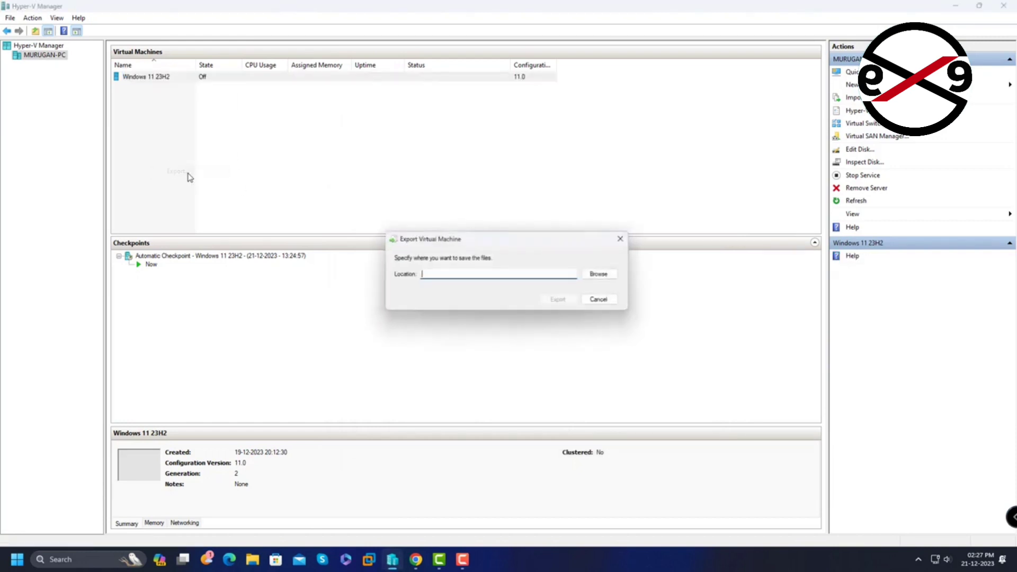
{"action": "left_click", "coordinate": [598, 276]}
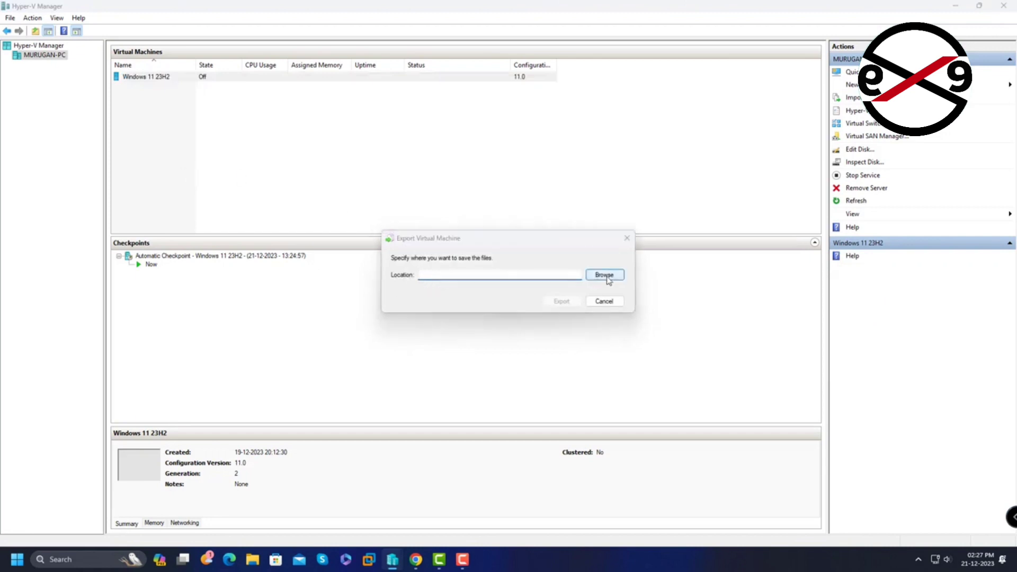
{"action": "double_click", "coordinate": [668, 339]}
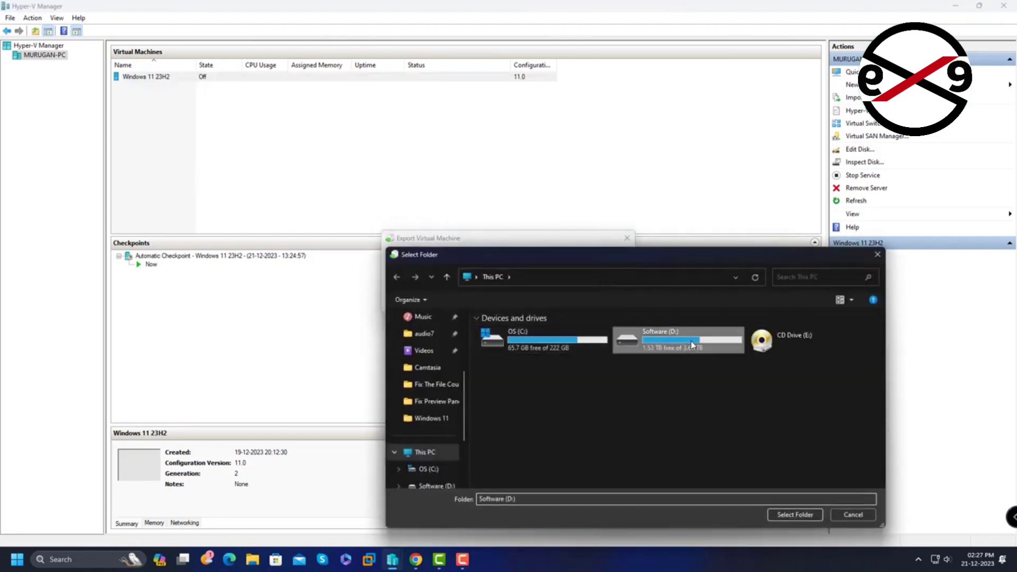
{"action": "left_click", "coordinate": [512, 414]}
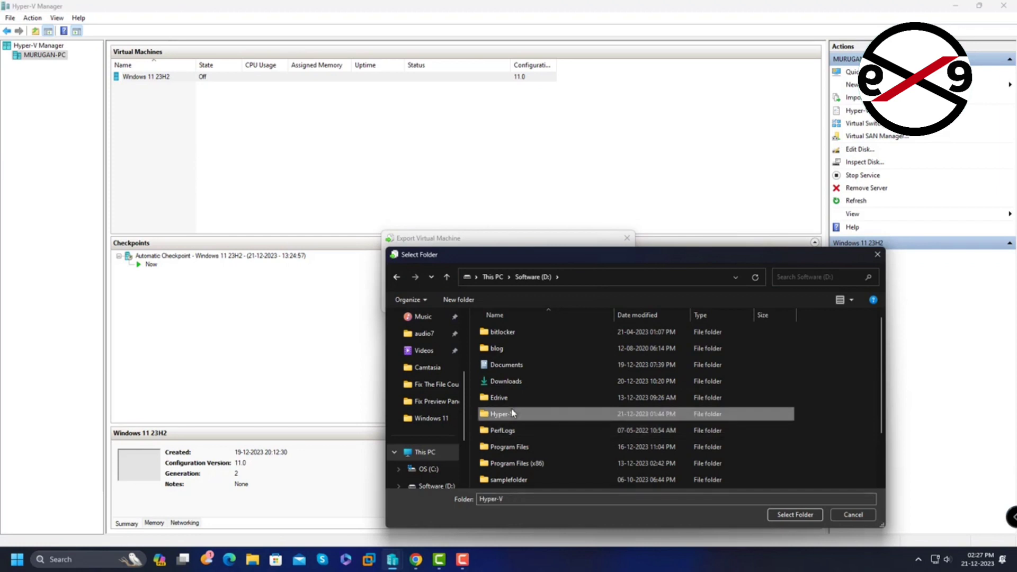
{"action": "left_click", "coordinate": [799, 517]}
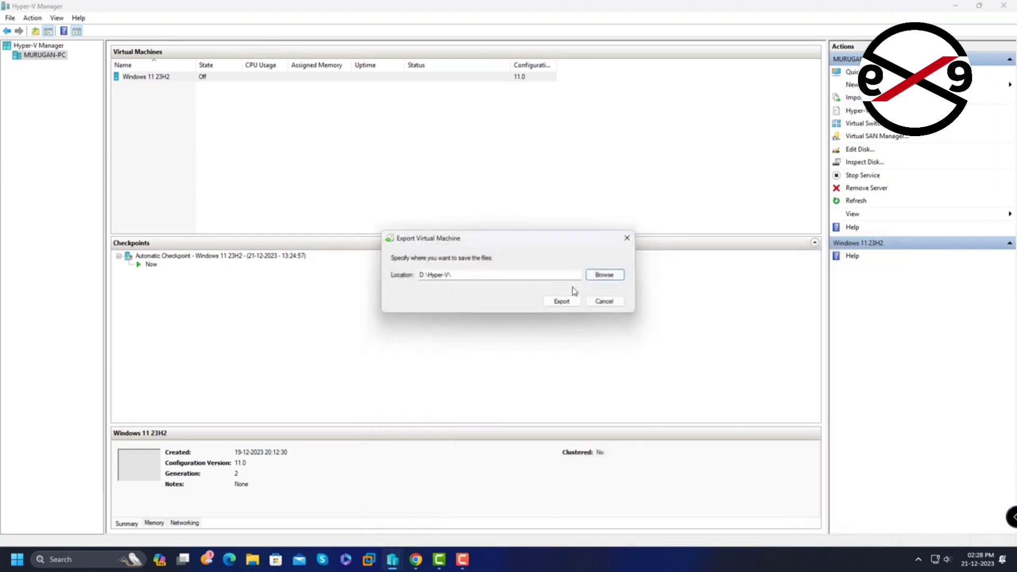
Create a folder named Windows 11 Copy inside D:\Hyper-V while choosing the export location
{"action": "left_click", "coordinate": [602, 275]}
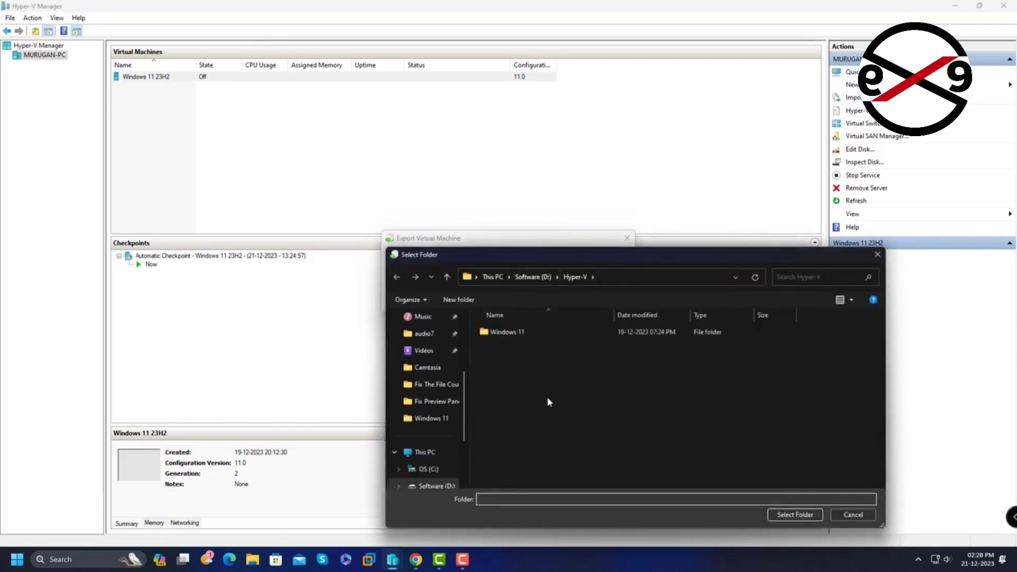
{"action": "right_click", "coordinate": [511, 377]}
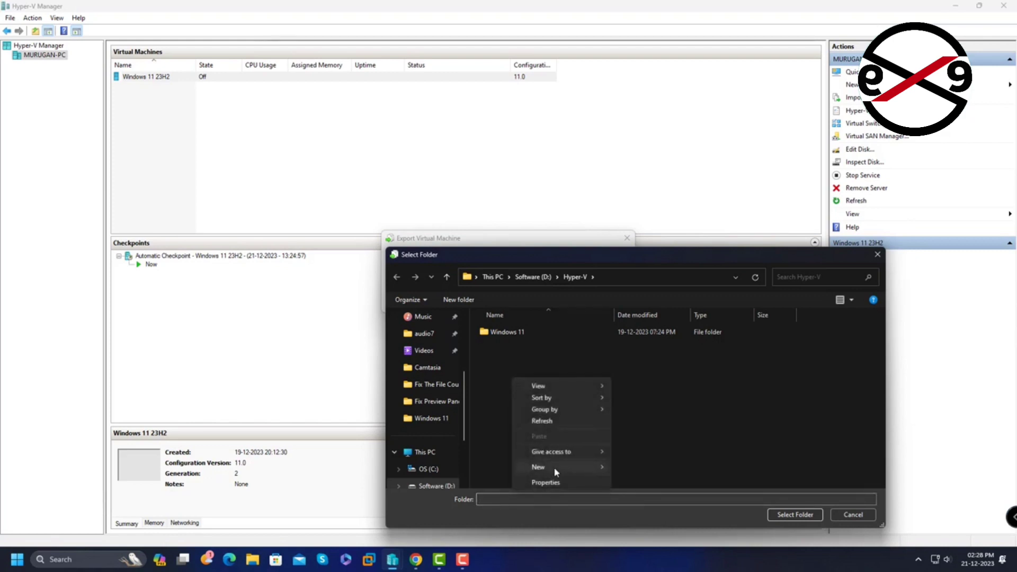
{"action": "mouse_move", "coordinate": [554, 468]}
{"action": "left_click", "coordinate": [637, 323]}
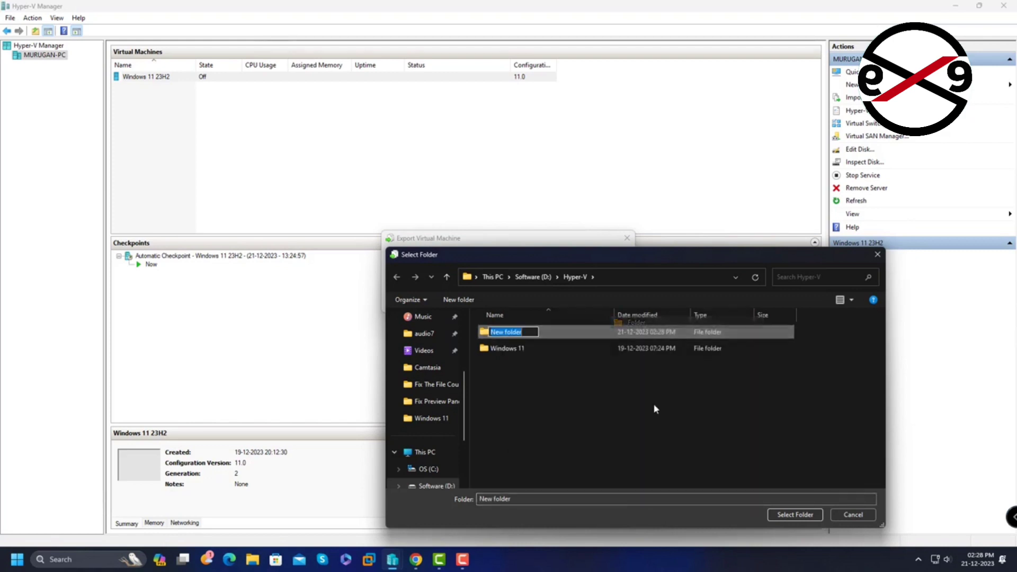
{"action": "type", "text": "Wi"}
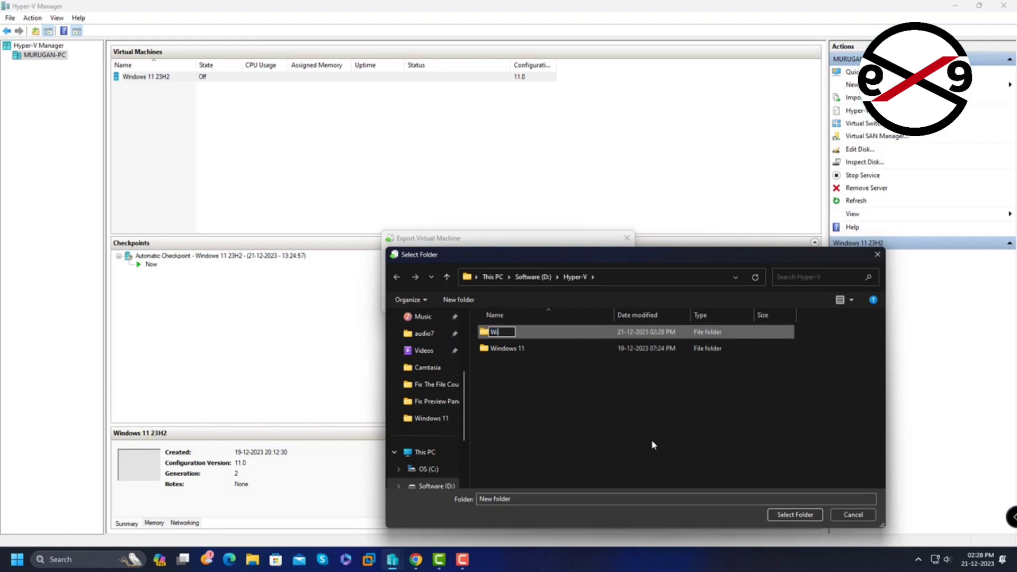
{"action": "type", "text": "ndows 11 Copy"}
Set D:\Hyper-V\Windows 11 Copy as the save location and export the virtual machine there
{"action": "left_click", "coordinate": [572, 339]}
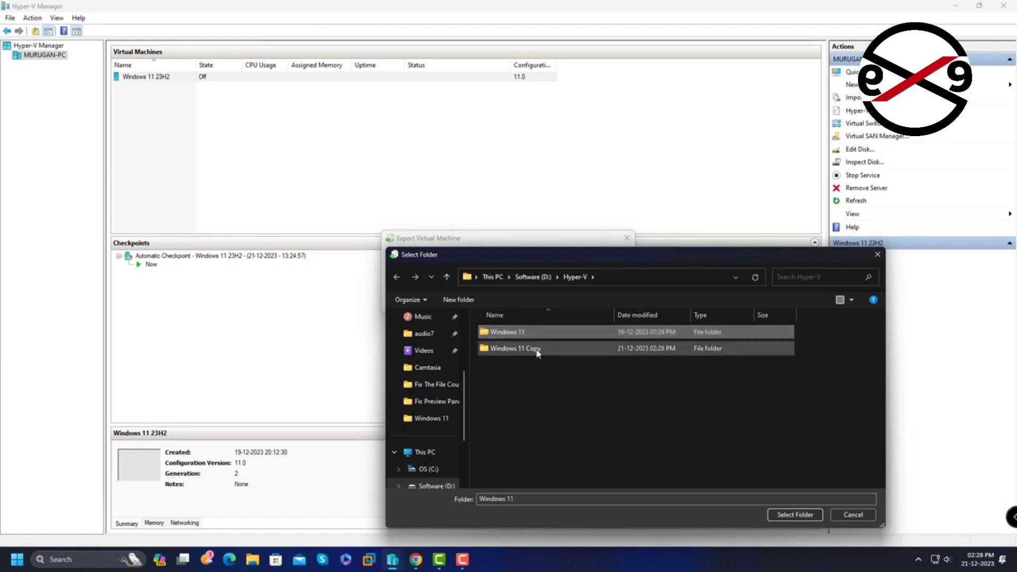
{"action": "left_click", "coordinate": [781, 514]}
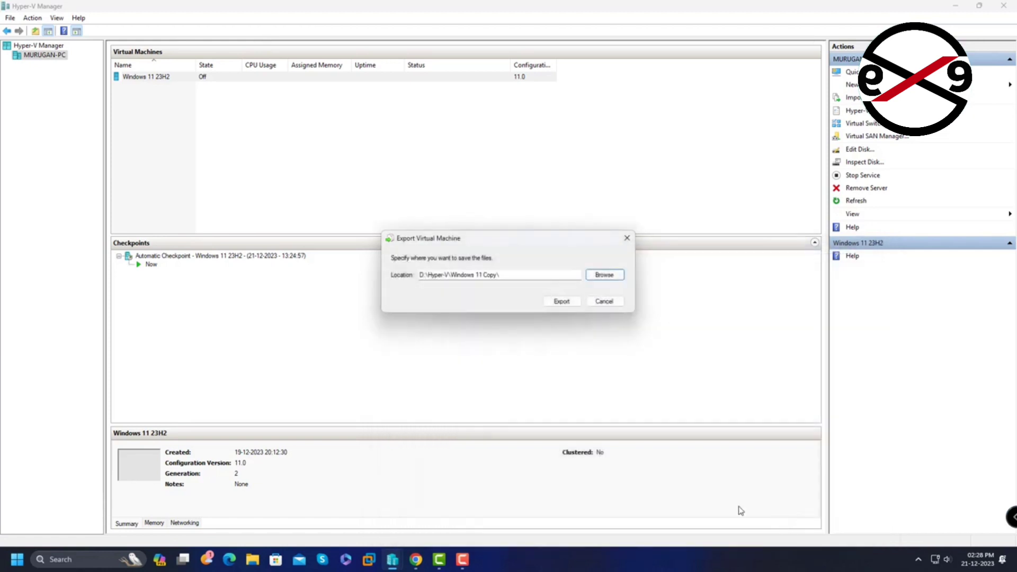
{"action": "left_click", "coordinate": [571, 302]}
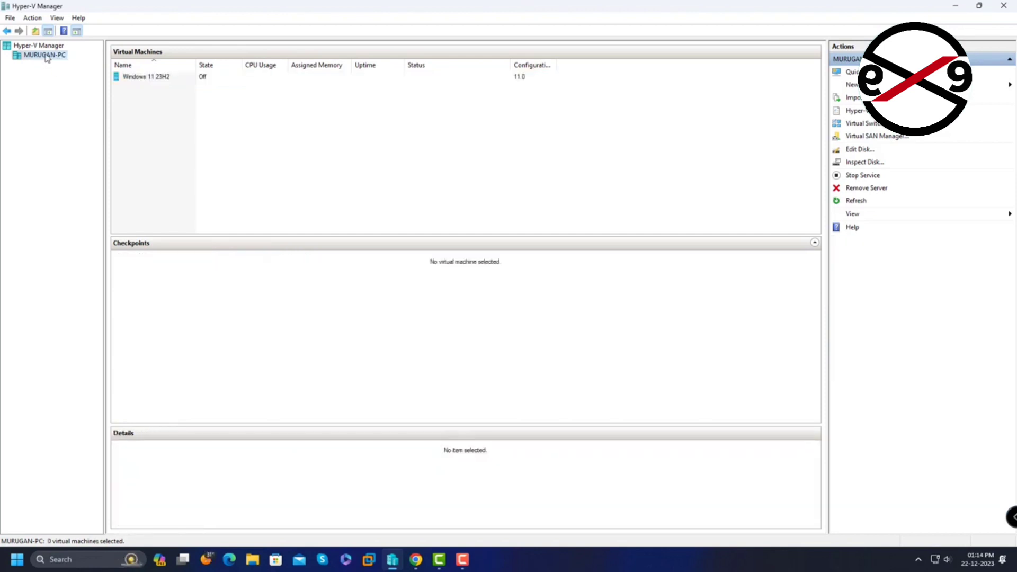
Start a virtual machine import on the local server, using D:\Hyper-V\Windows 11 Copy\Windows 11 23H2 as the source folder
{"action": "right_click", "coordinate": [47, 58]}
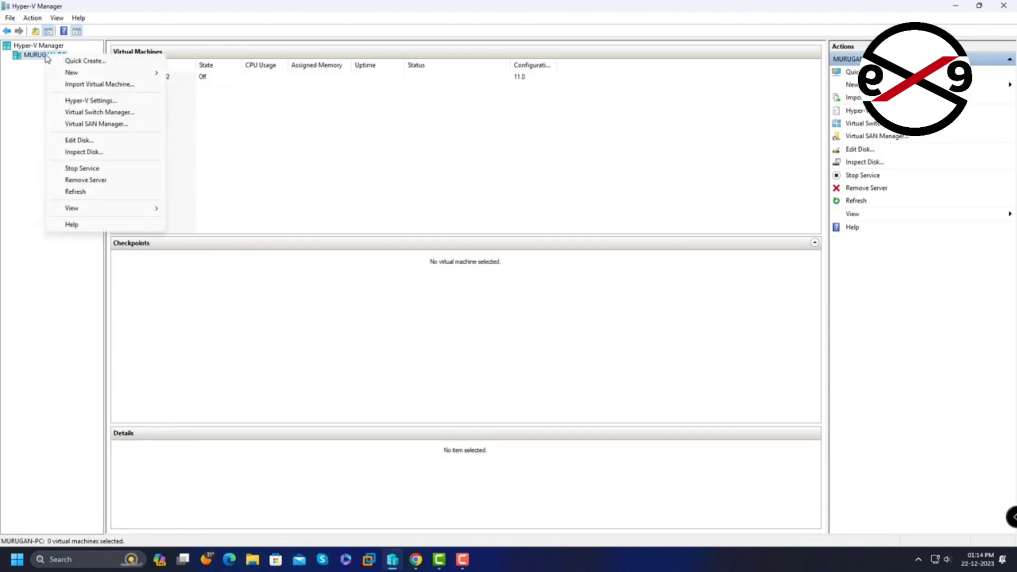
{"action": "left_click", "coordinate": [107, 84]}
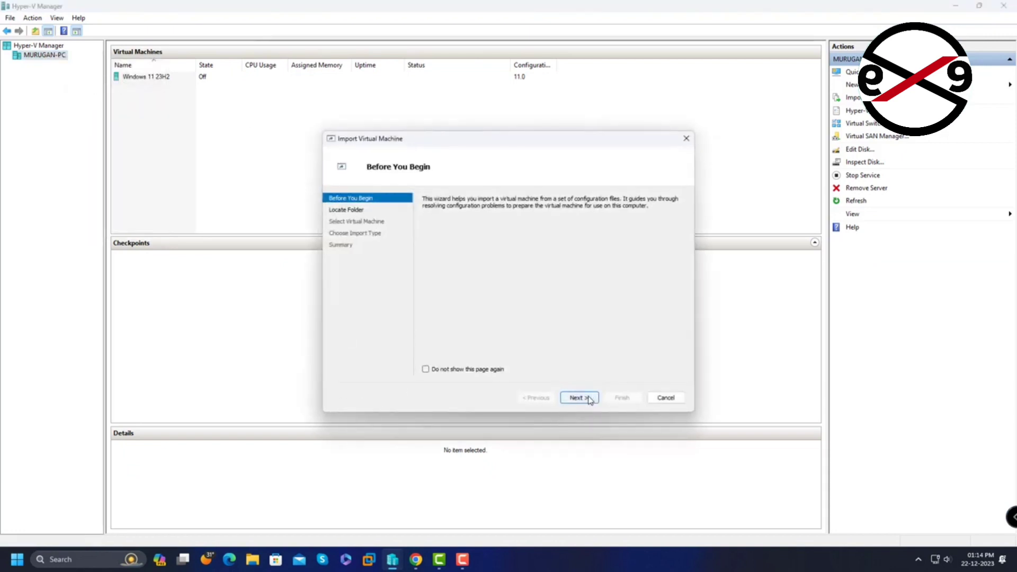
{"action": "left_click", "coordinate": [589, 400]}
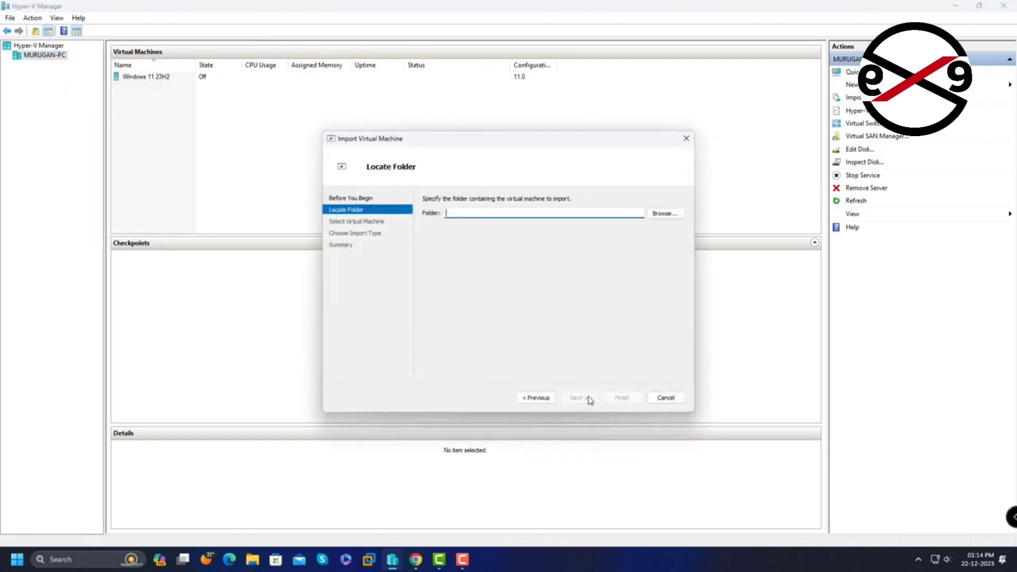
{"action": "left_click", "coordinate": [665, 213]}
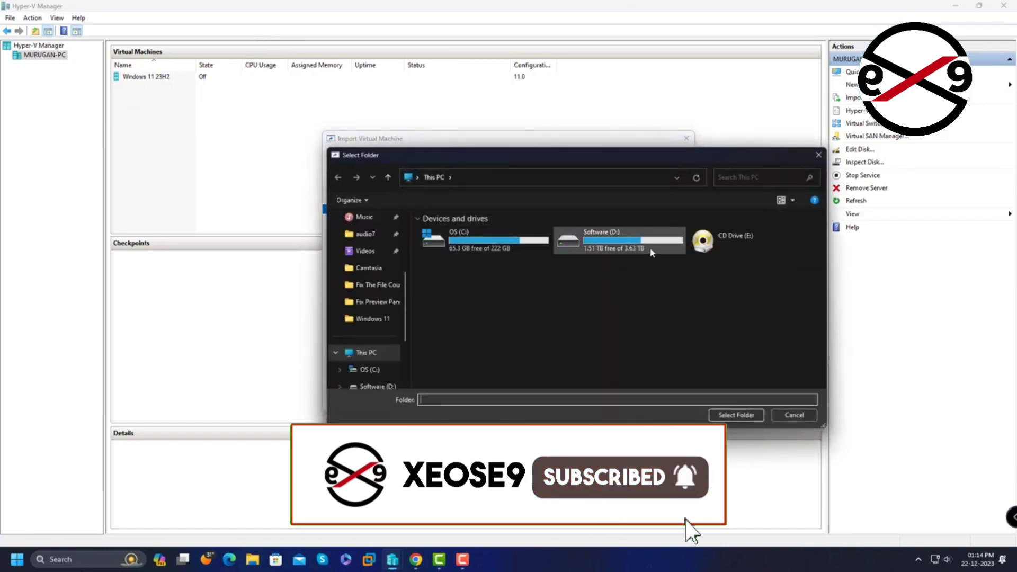
{"action": "double_click", "coordinate": [614, 243]}
{"action": "double_click", "coordinate": [444, 314]}
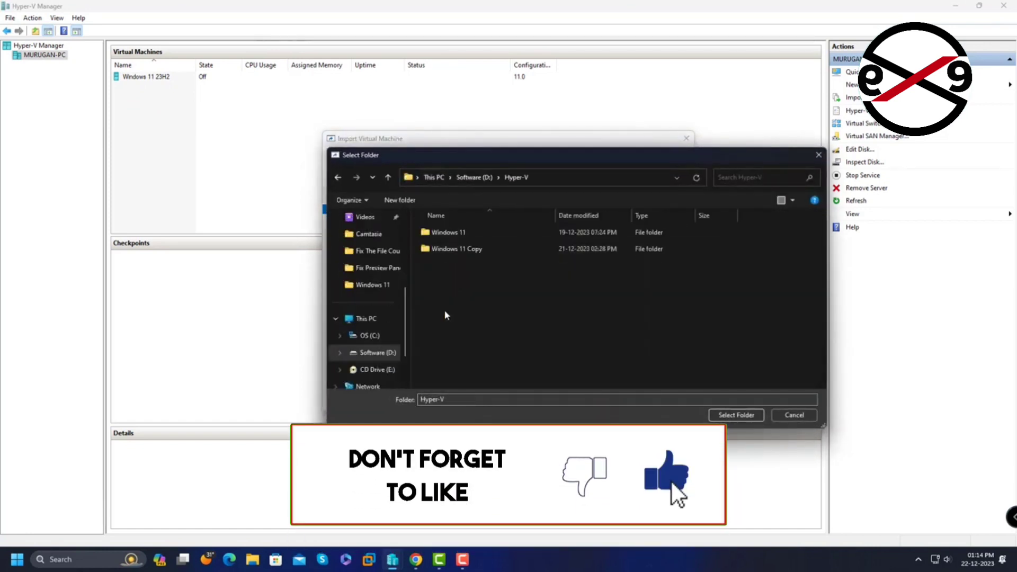
{"action": "double_click", "coordinate": [461, 251]}
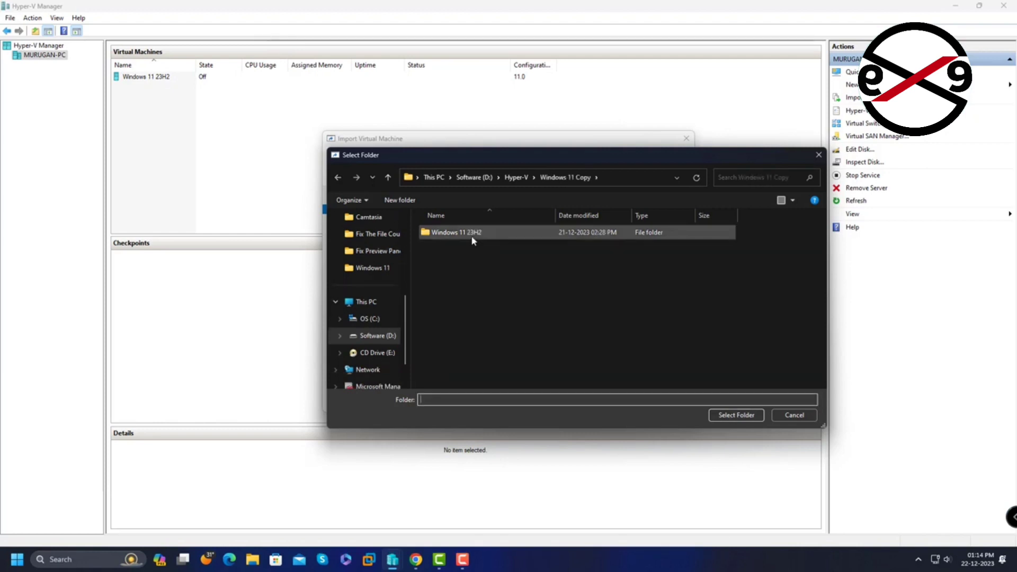
{"action": "left_click", "coordinate": [478, 235]}
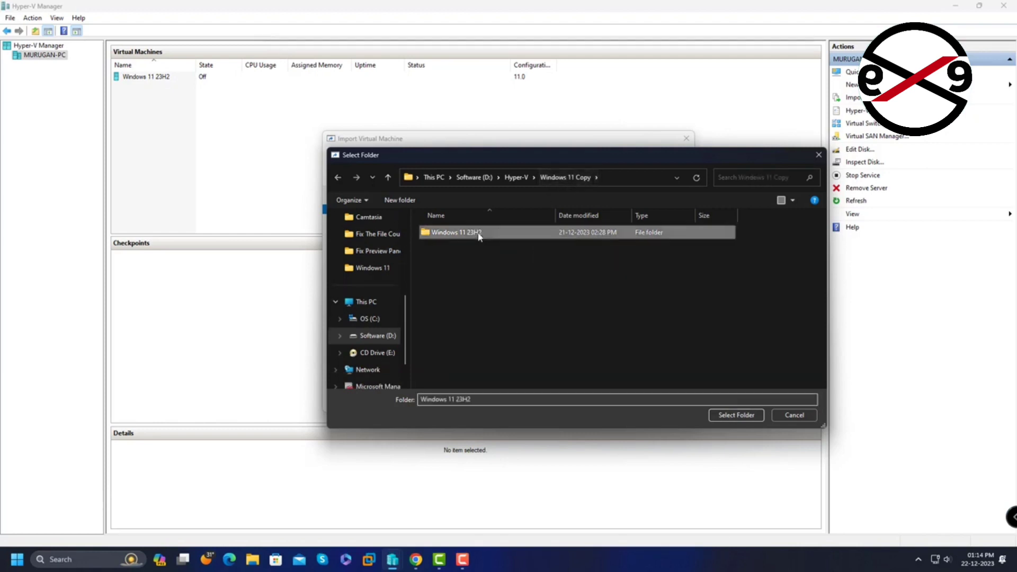
{"action": "double_click", "coordinate": [480, 235]}
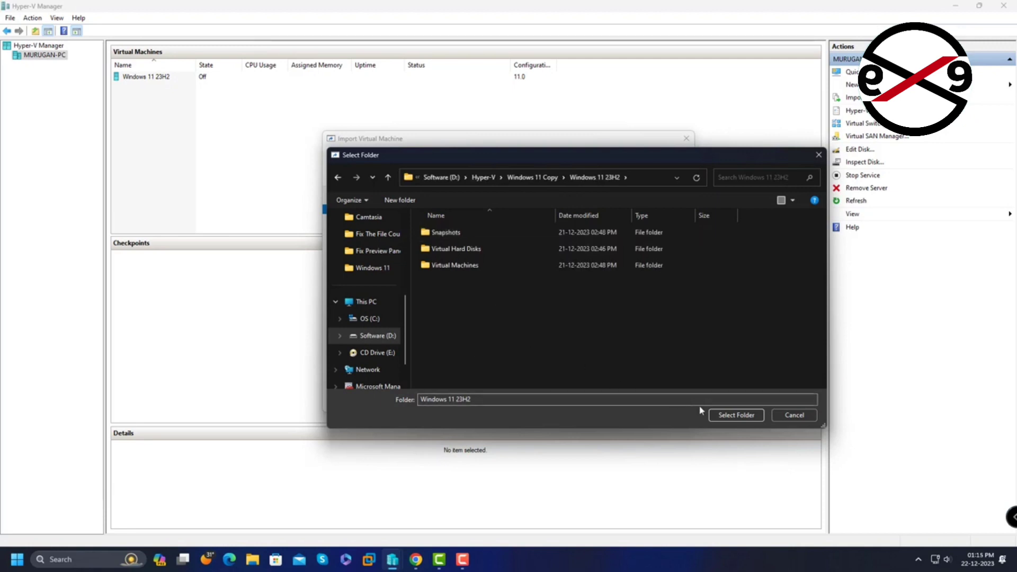
{"action": "left_click", "coordinate": [737, 416]}
{"action": "left_click", "coordinate": [579, 397]}
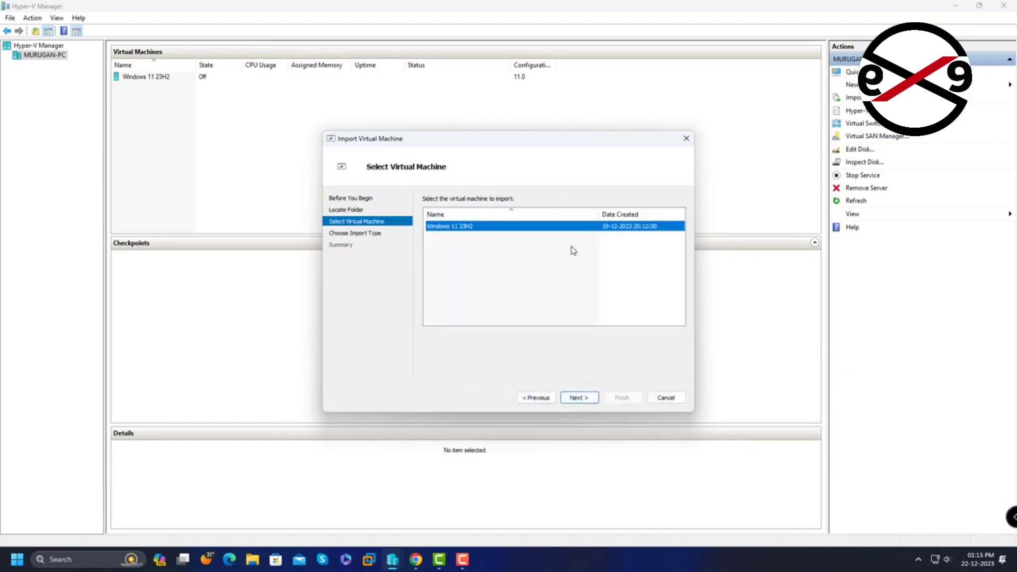
Import Windows 11 23H2 as a copy with a new unique ID, keeping the default folders for the virtual machine files
{"action": "left_click", "coordinate": [583, 398]}
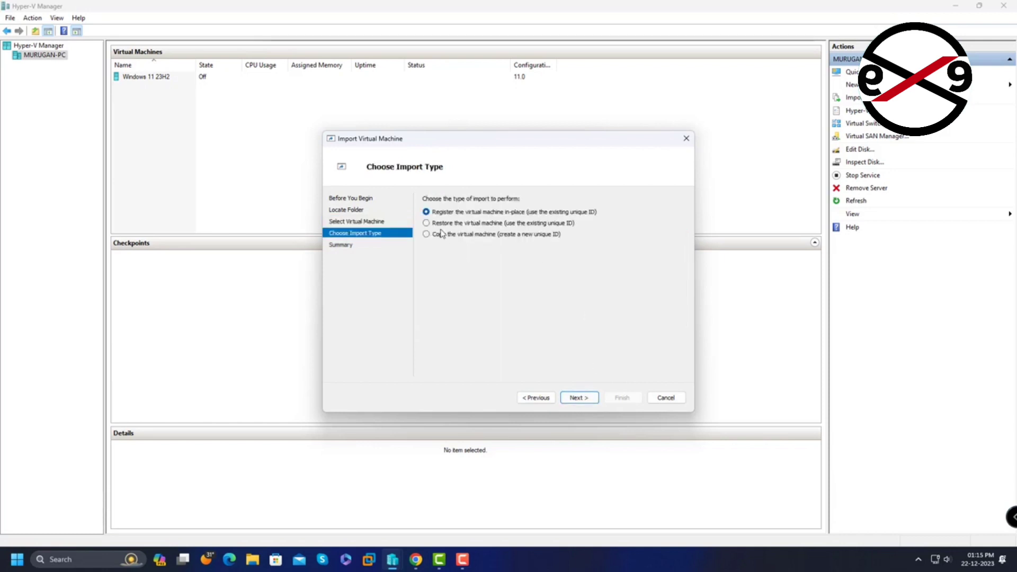
{"action": "left_click", "coordinate": [538, 236]}
{"action": "left_click", "coordinate": [587, 401]}
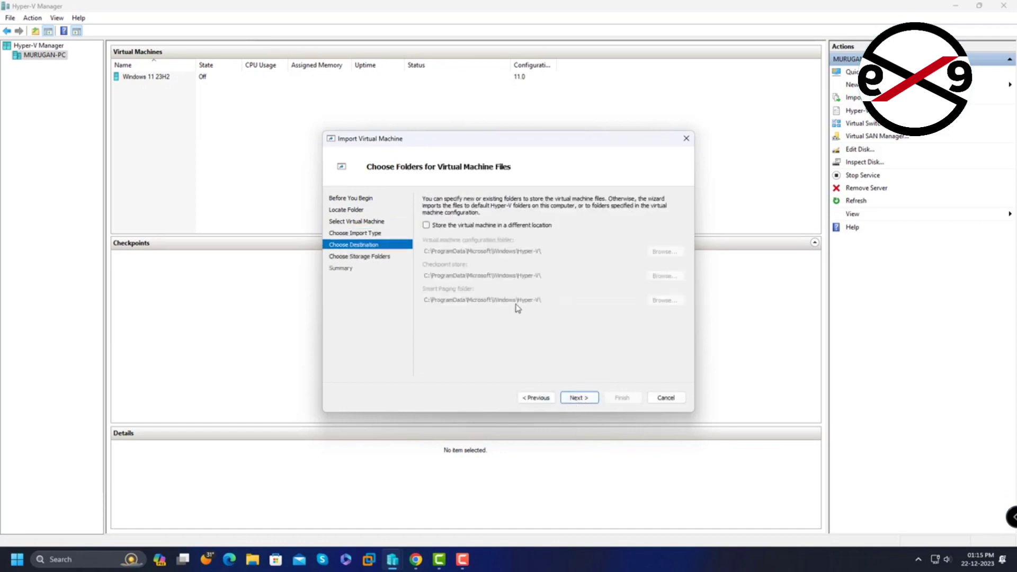
{"action": "left_click", "coordinate": [575, 397]}
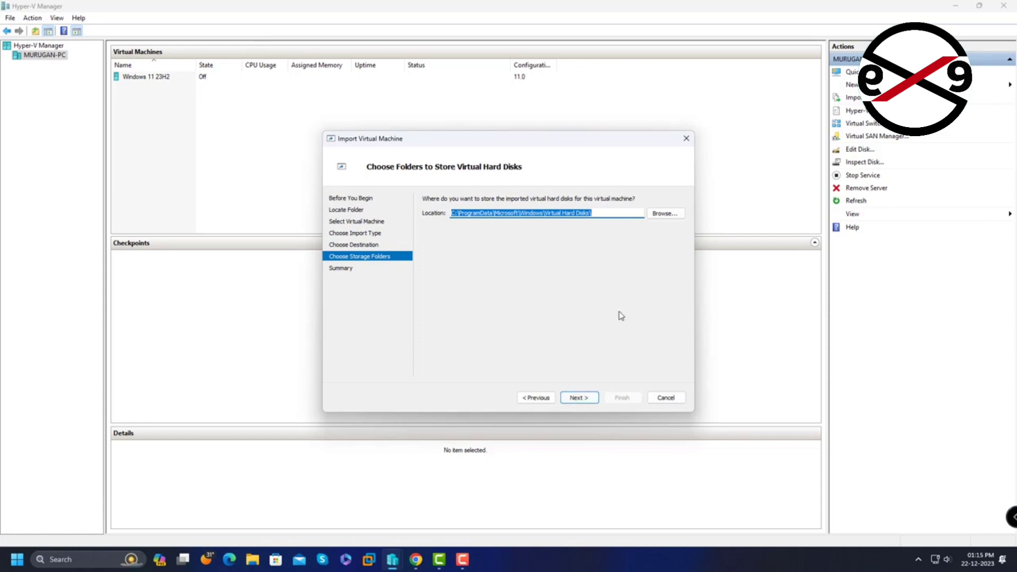
Create a folder named Windows 11 New inside D:\Hyper-V while choosing where to store the imported virtual hard disks
{"action": "left_click", "coordinate": [664, 213]}
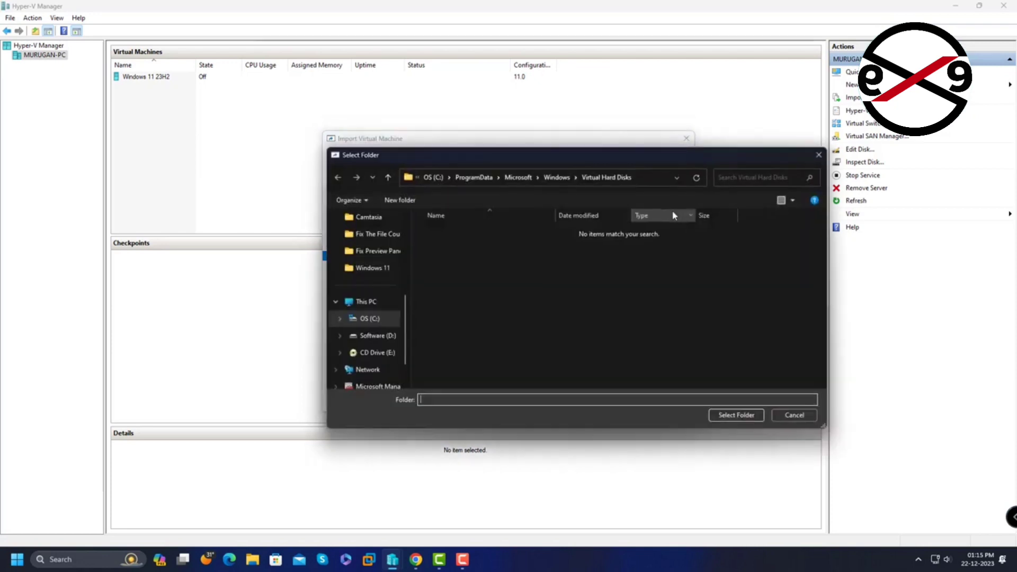
{"action": "left_click", "coordinate": [372, 336]}
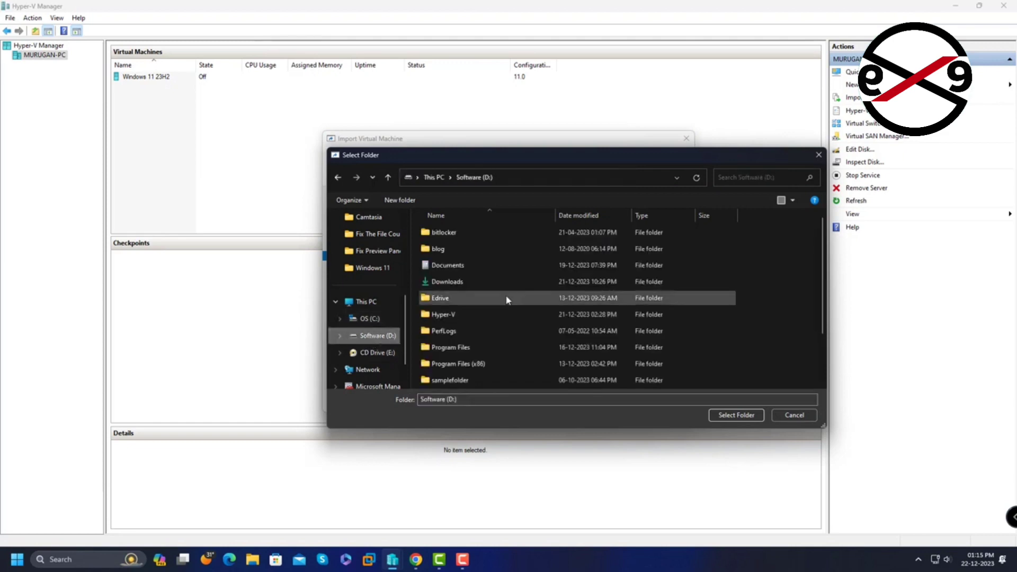
{"action": "double_click", "coordinate": [444, 315]}
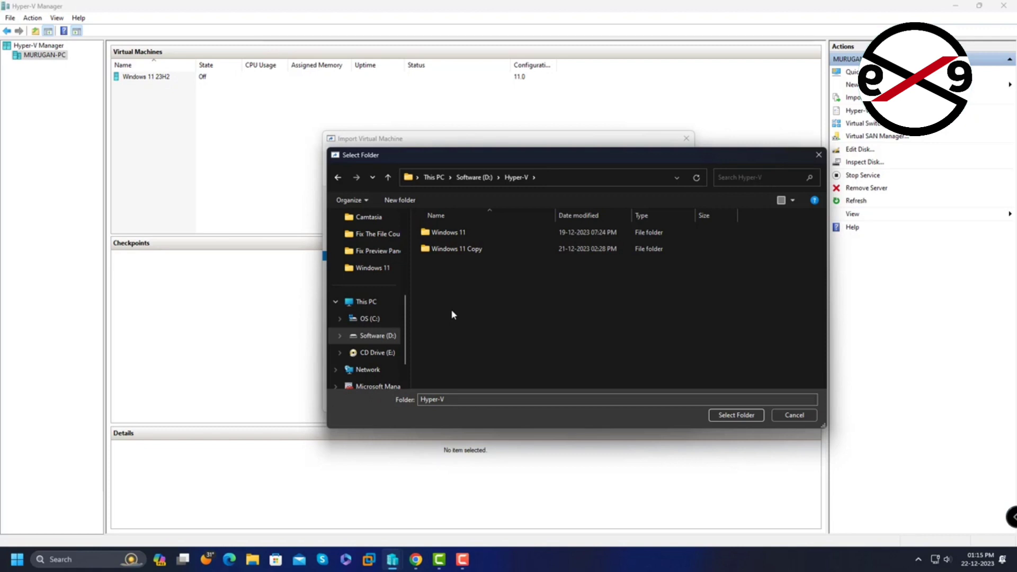
{"action": "right_click", "coordinate": [453, 315]}
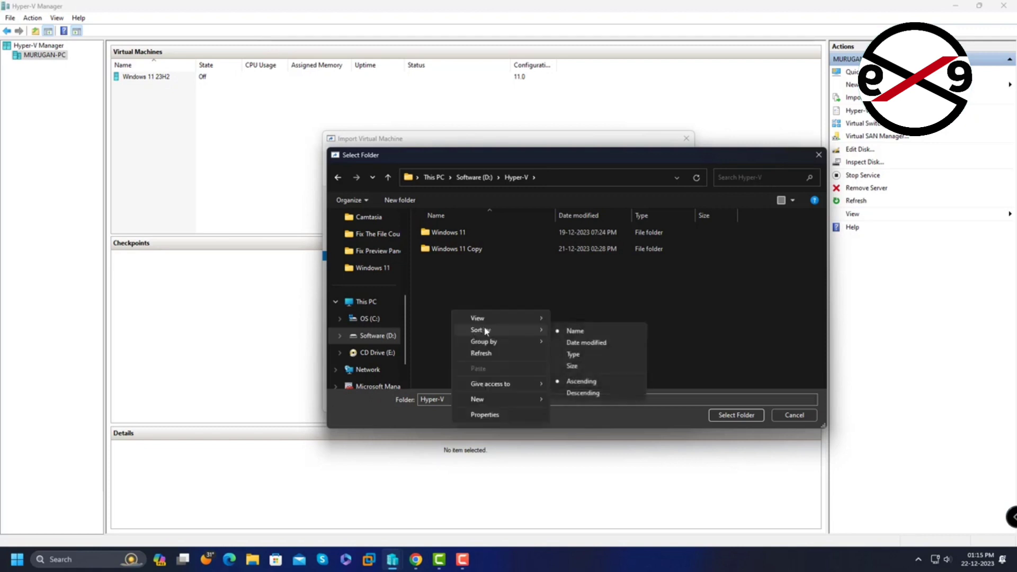
{"action": "mouse_move", "coordinate": [488, 399]}
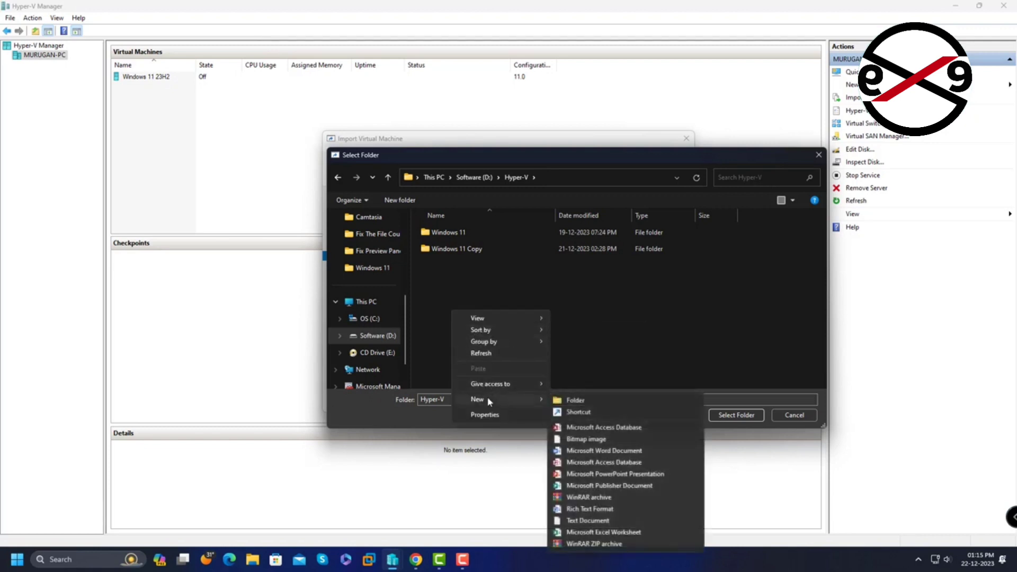
{"action": "left_click", "coordinate": [583, 402]}
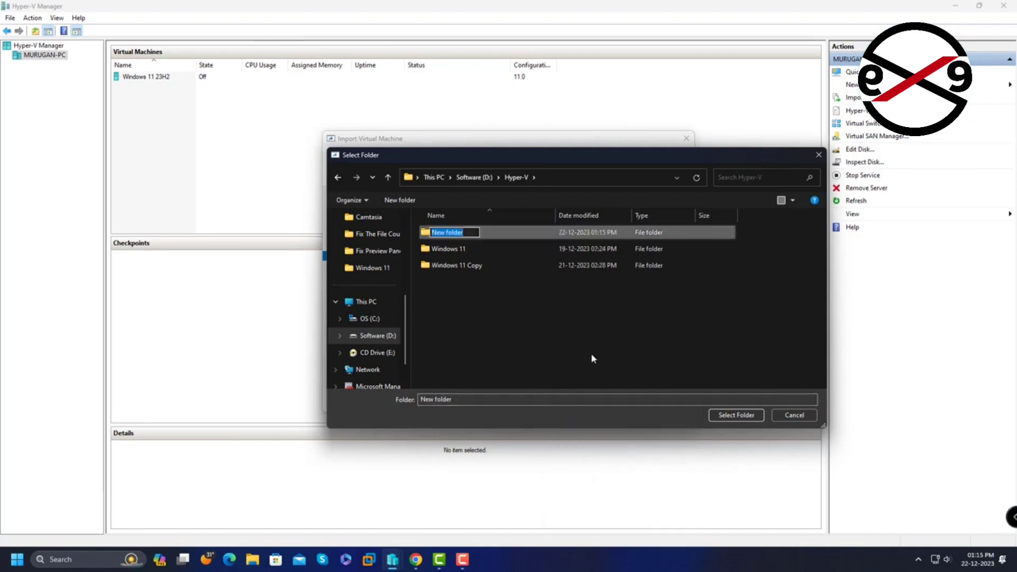
{"action": "type", "text": "Windows 11 ne"}
{"action": "key", "text": "BackSpace"}
{"action": "key", "text": "BackSpace"}
{"action": "type", "text": "New"}
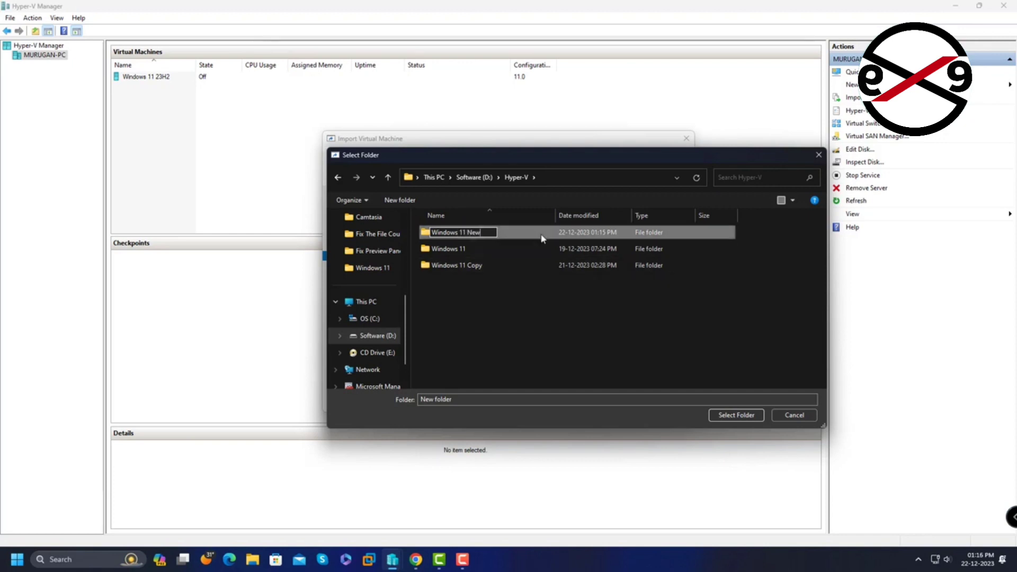
{"action": "key", "text": "Return"}
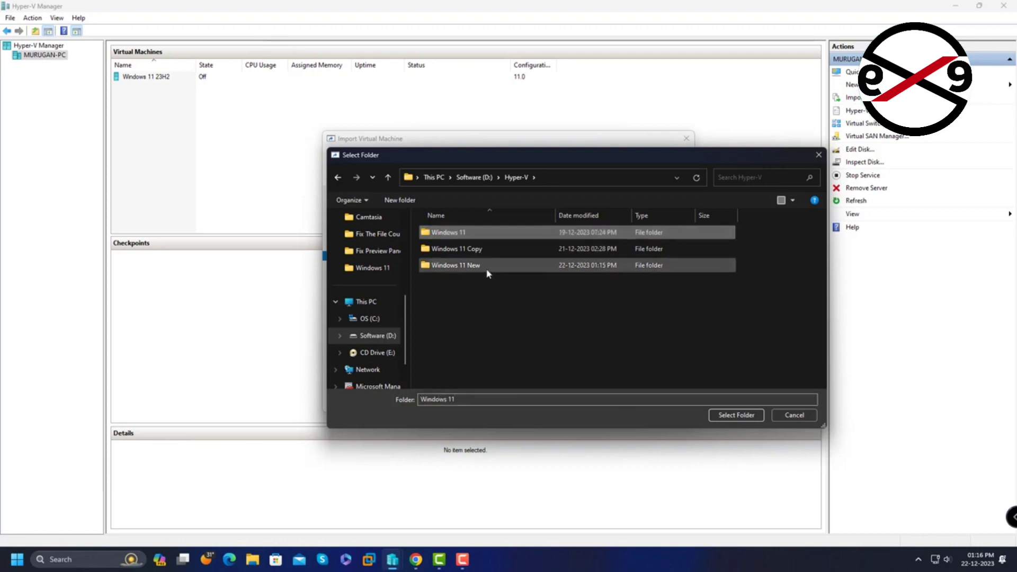
Set D:\Hyper-V\Windows 11 New as the virtual hard disk location and complete the import
{"action": "left_click", "coordinate": [736, 415]}
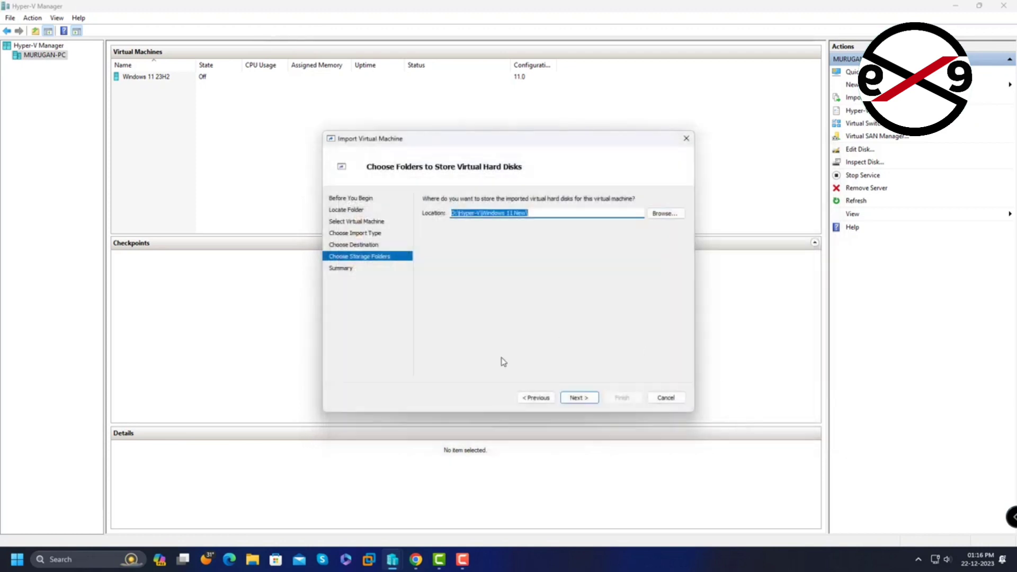
{"action": "left_click", "coordinate": [581, 404]}
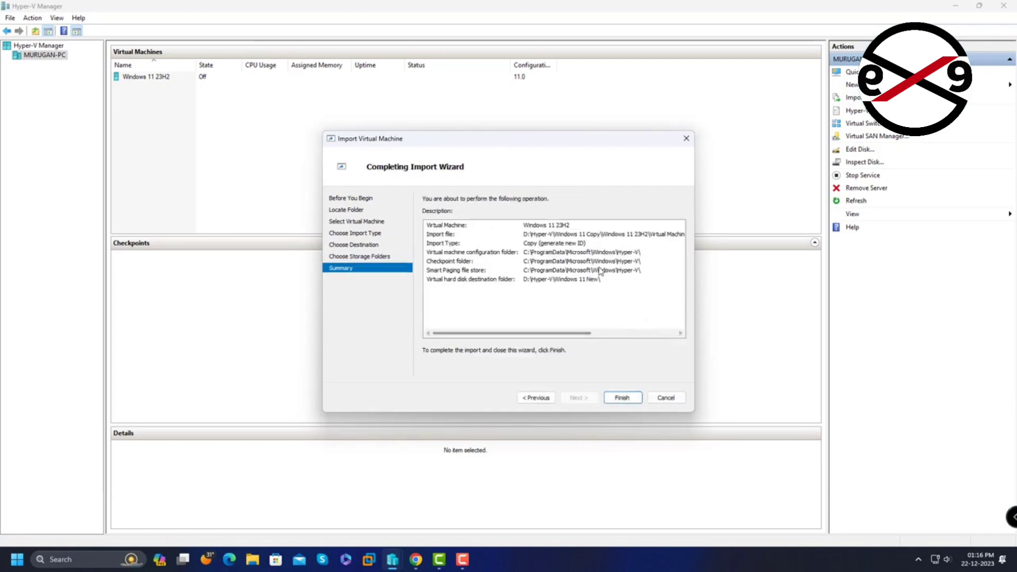
{"action": "left_click", "coordinate": [623, 399]}
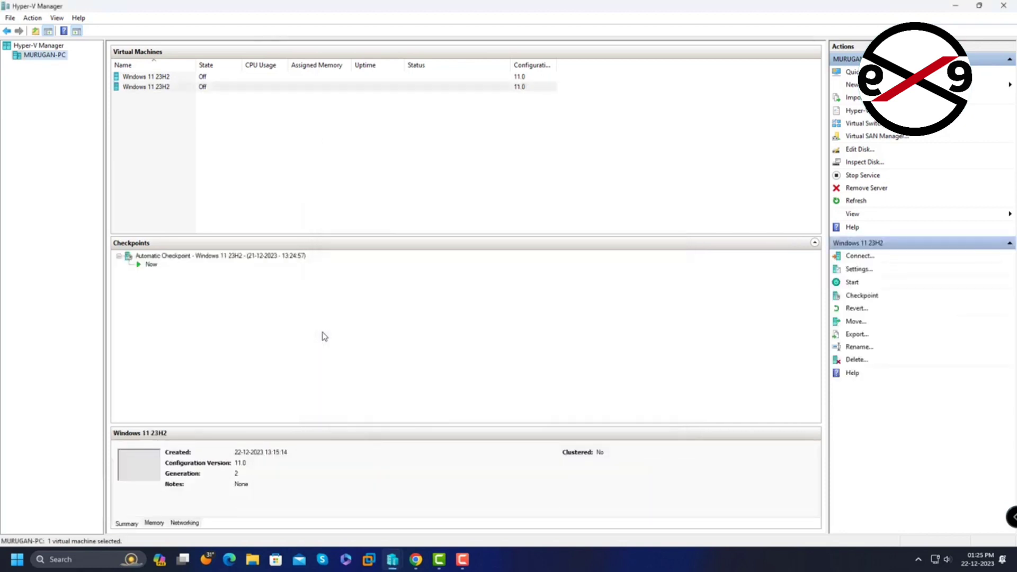
Connect to the imported Windows 11 23H2 copy and start it, continuing from its last state instead of reverting to the automatic checkpoint
{"action": "left_click", "coordinate": [131, 87]}
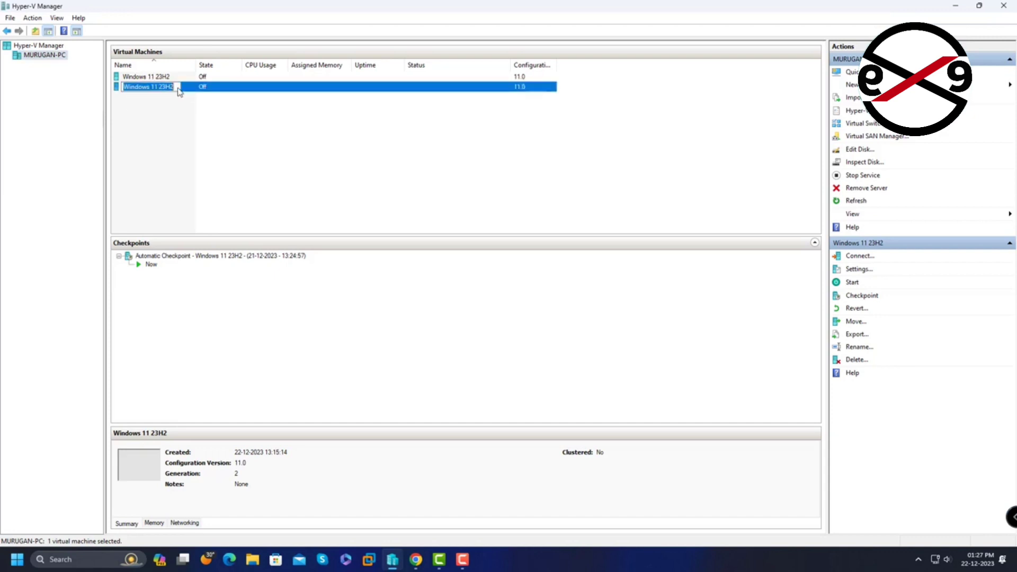
{"action": "left_click", "coordinate": [201, 91]}
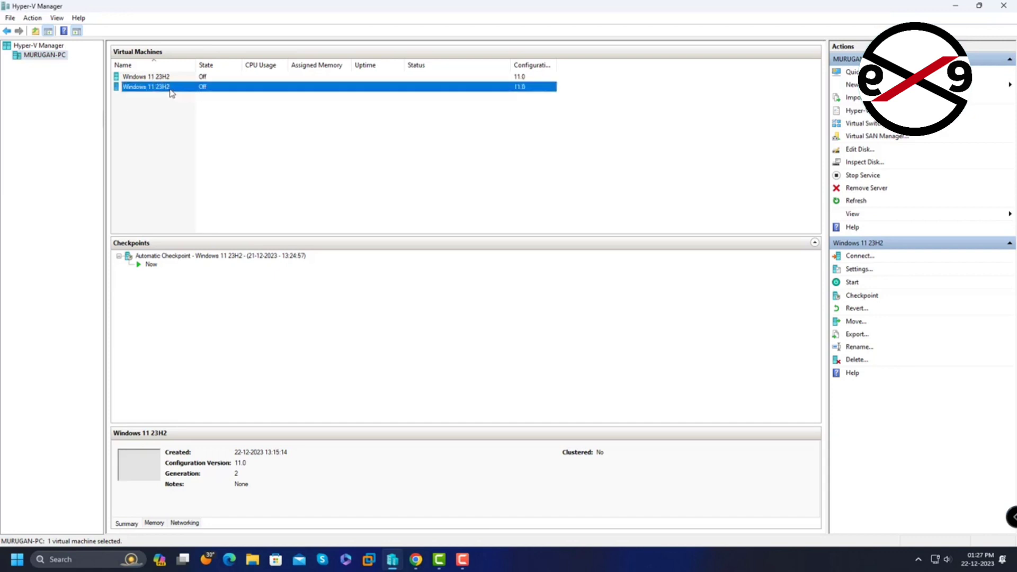
{"action": "right_click", "coordinate": [215, 88]}
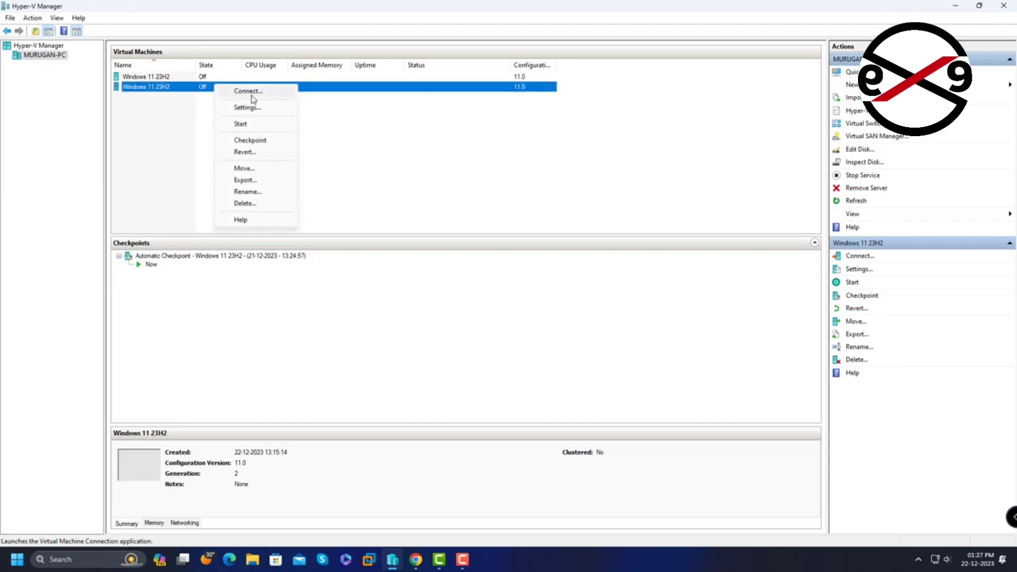
{"action": "left_click", "coordinate": [249, 92]}
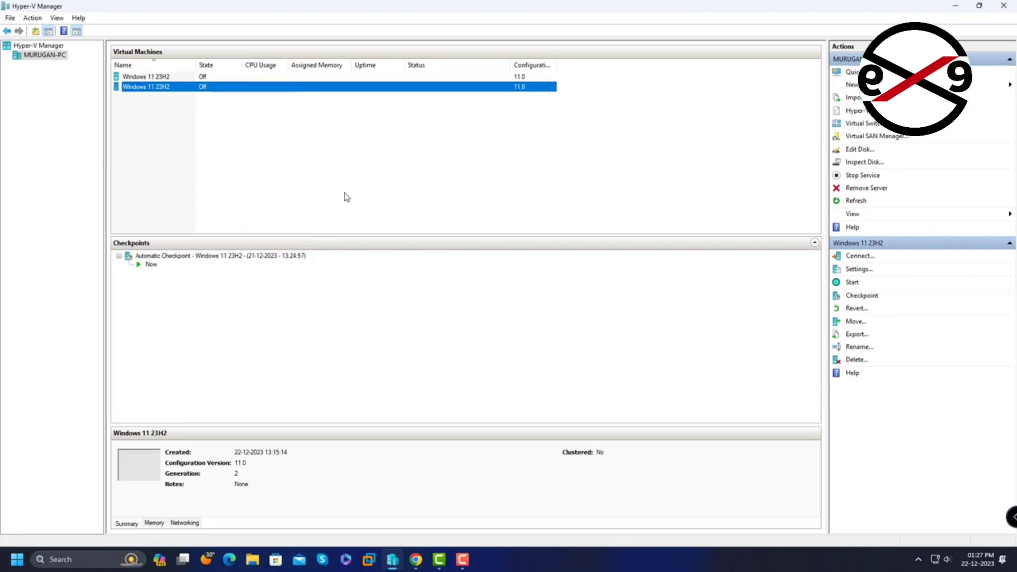
{"action": "left_click", "coordinate": [484, 216]}
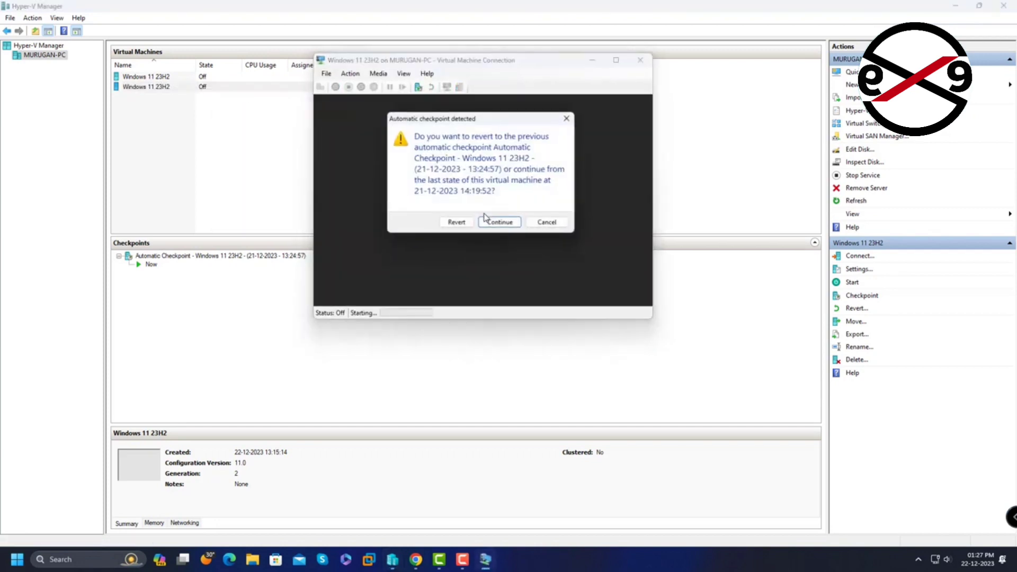
{"action": "left_click", "coordinate": [496, 224]}
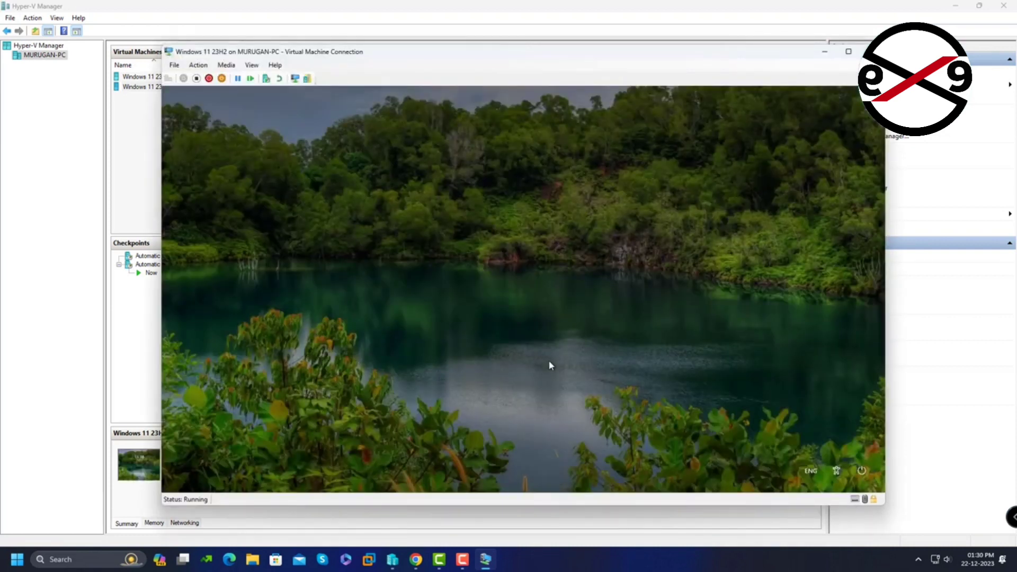
Sign in to the Admin account on the cloned virtual machine by entering the account password
{"action": "left_click", "coordinate": [548, 360]}
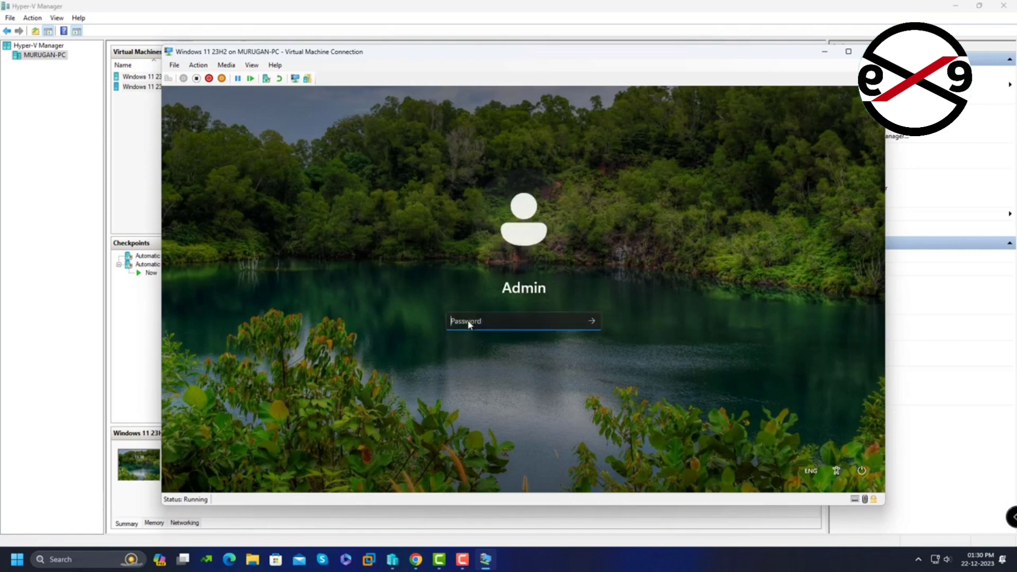
{"action": "type", "text": "********"}
{"action": "key", "text": "Return"}
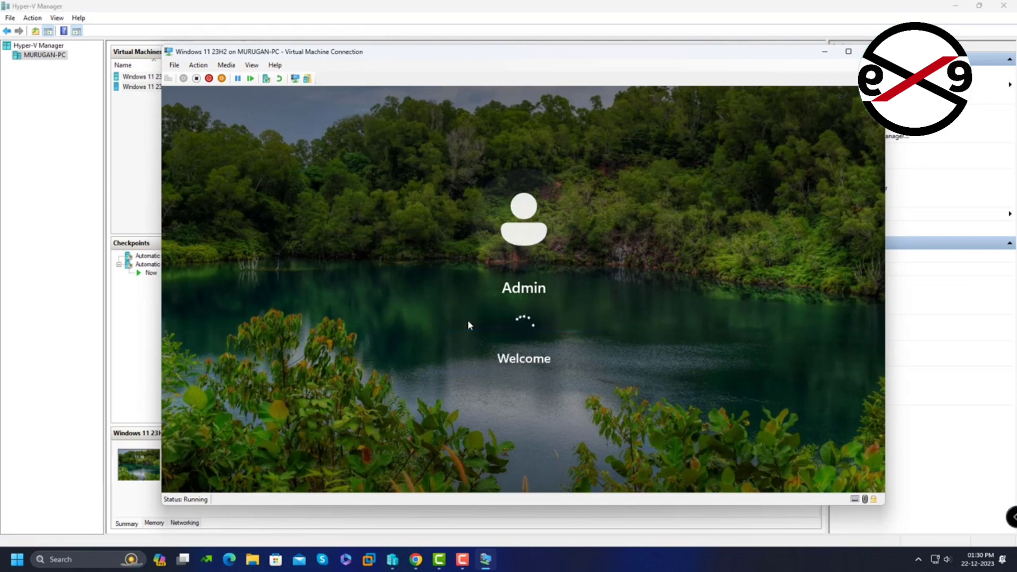